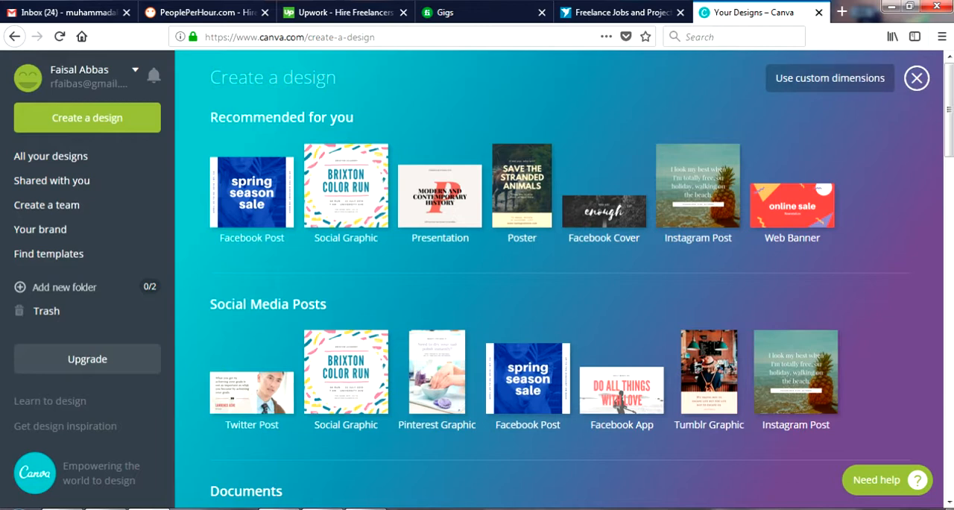
Create a blank design with custom dimensions of 550 × 370 px
{"action": "left_click", "coordinate": [830, 78]}
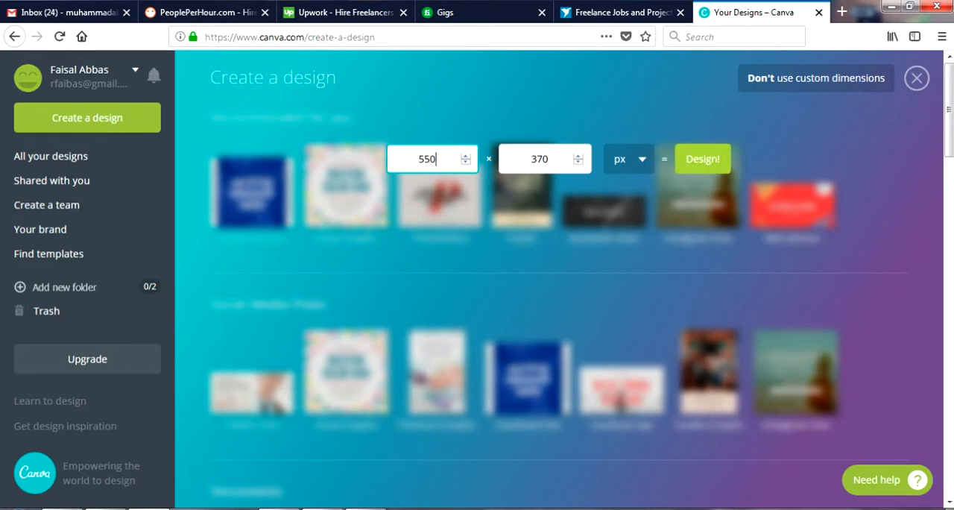
{"action": "left_click", "coordinate": [703, 159]}
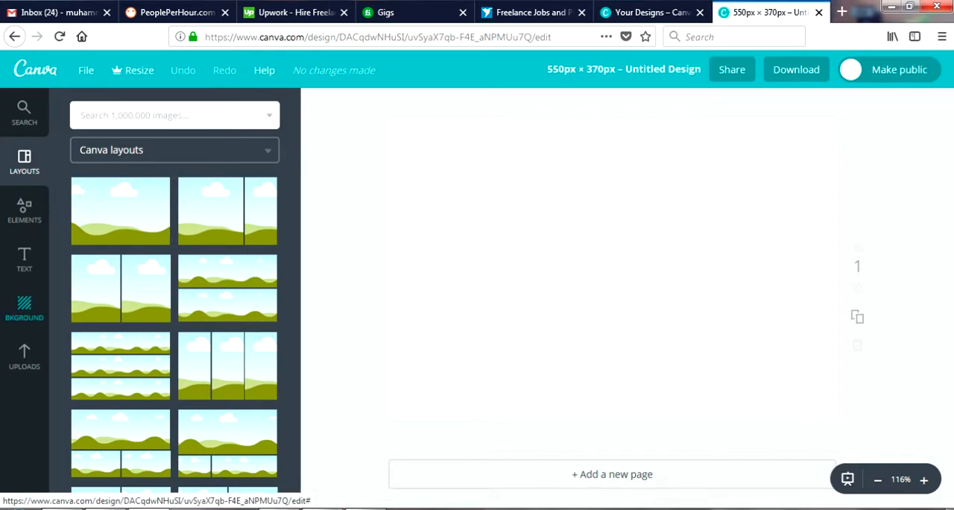
Search the image library for "article writing"
{"action": "left_click", "coordinate": [24, 308]}
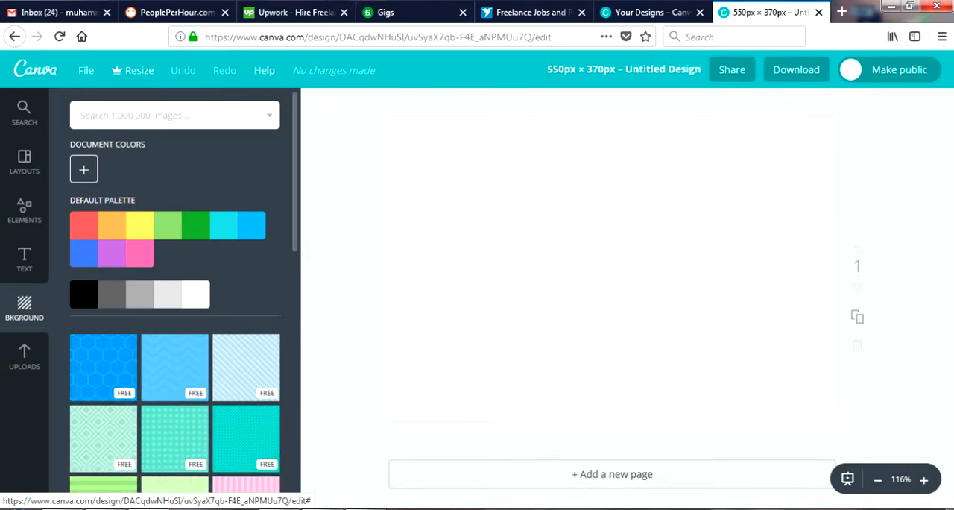
{"action": "left_click", "coordinate": [24, 113]}
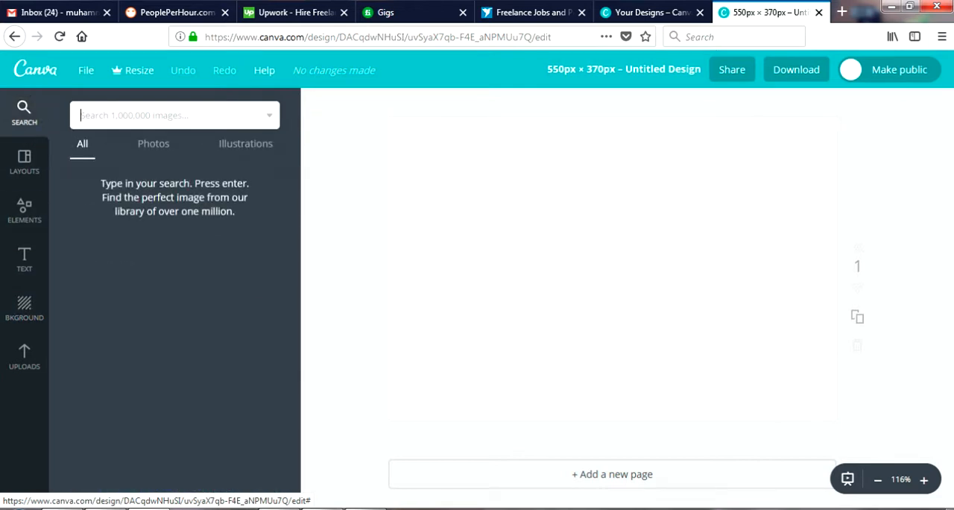
{"action": "type", "text": "article writing"}
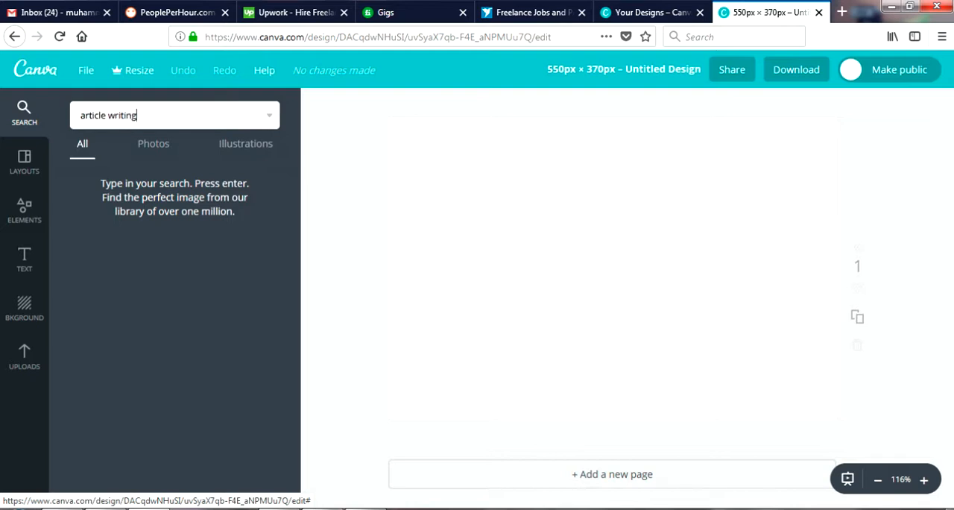
{"action": "key", "text": "Return"}
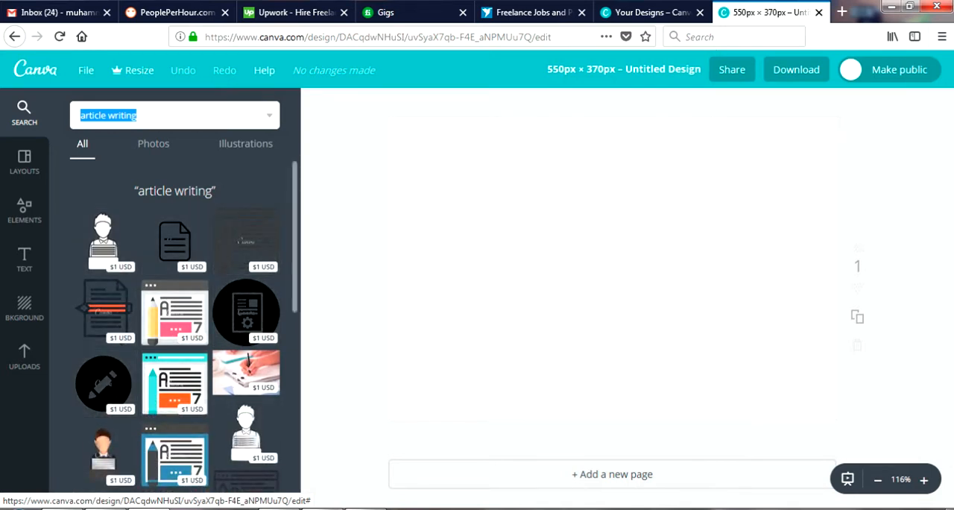
Add the free photo of a person writing in a notebook against an orange wall to the blank page
{"action": "scroll", "coordinate": [175, 328], "scroll_direction": "down", "scroll_amount": 3}
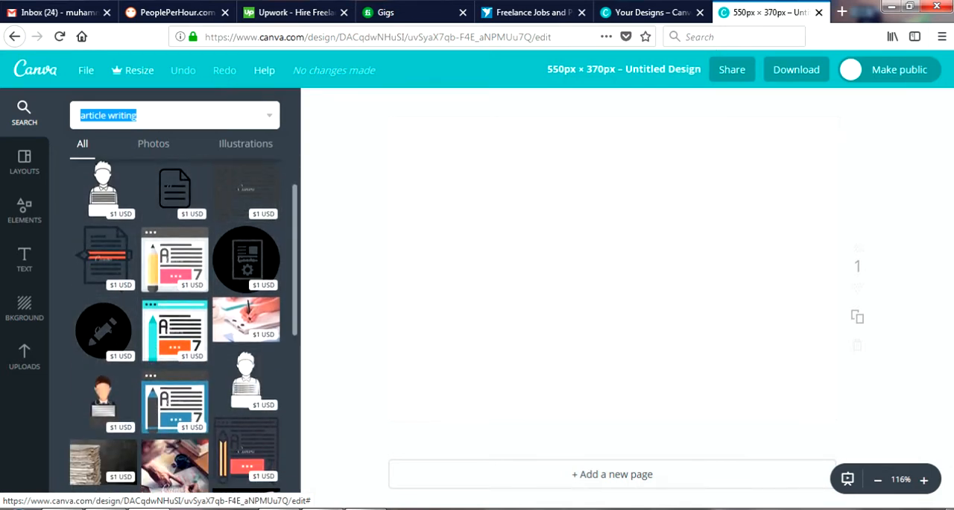
{"action": "scroll", "coordinate": [175, 328], "scroll_direction": "down", "scroll_amount": 2}
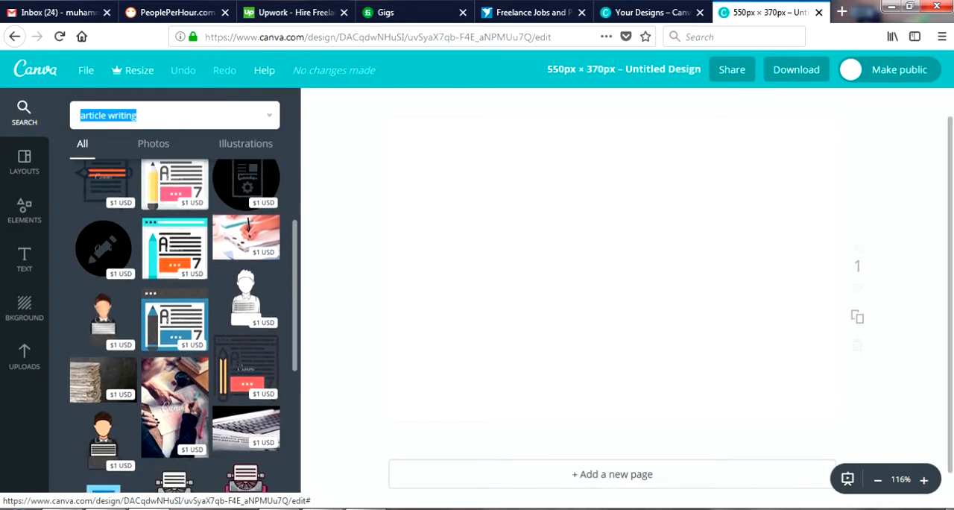
{"action": "scroll", "coordinate": [175, 328], "scroll_direction": "down", "scroll_amount": 5}
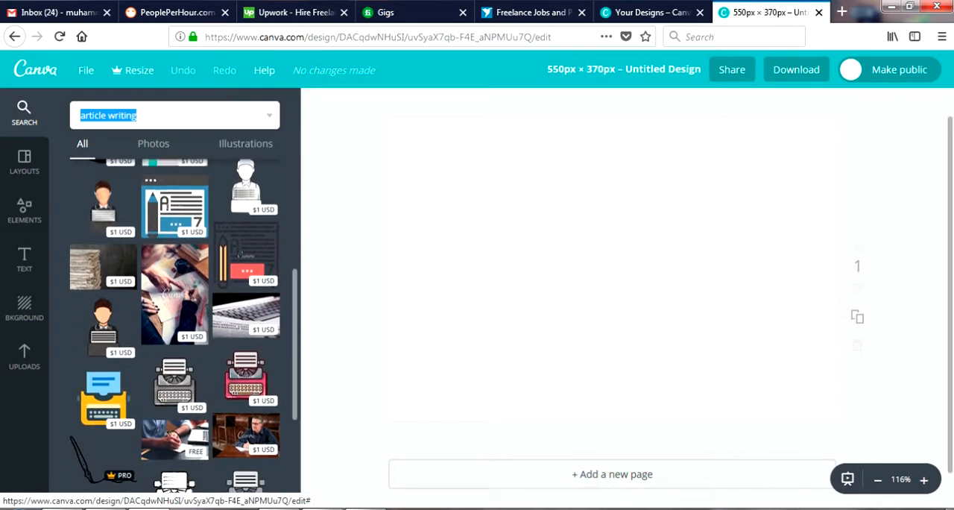
{"action": "scroll", "coordinate": [175, 328], "scroll_direction": "down", "scroll_amount": 2}
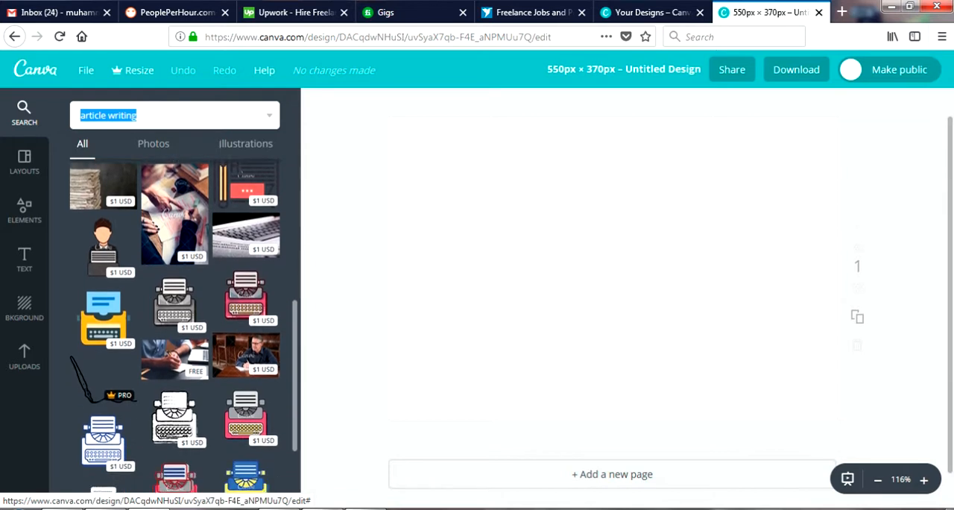
{"action": "scroll", "coordinate": [175, 328], "scroll_direction": "down", "scroll_amount": 10}
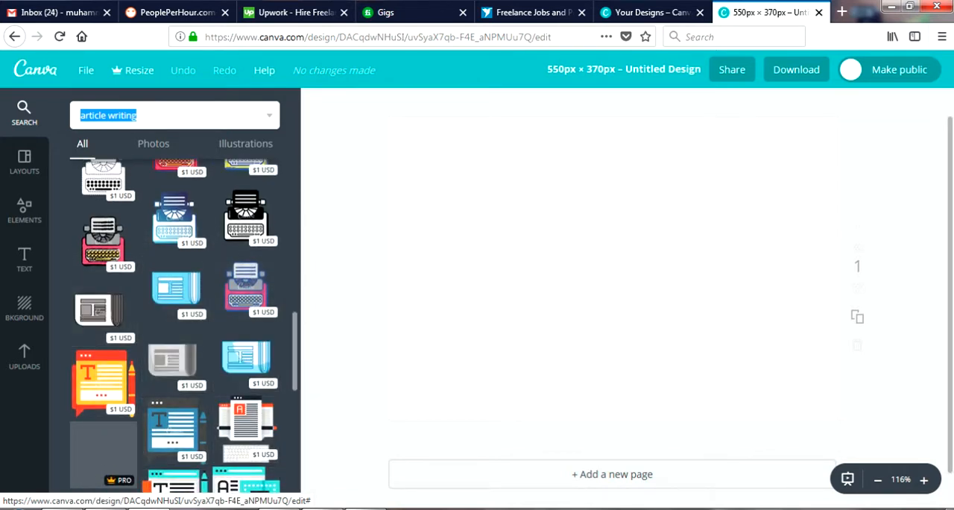
{"action": "scroll", "coordinate": [175, 328], "scroll_direction": "down", "scroll_amount": 4}
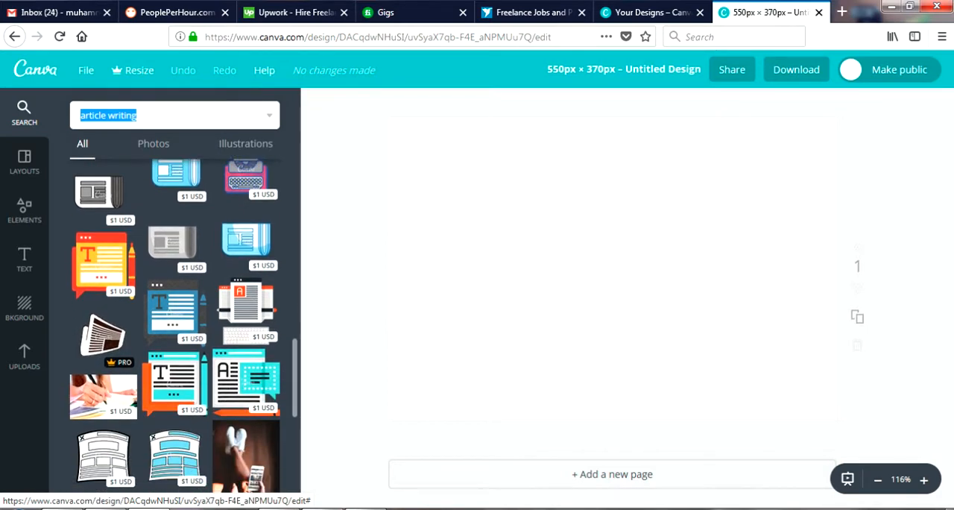
{"action": "scroll", "coordinate": [175, 328], "scroll_direction": "down", "scroll_amount": 3}
{"action": "scroll", "coordinate": [185, 326], "scroll_direction": "down", "scroll_amount": 1}
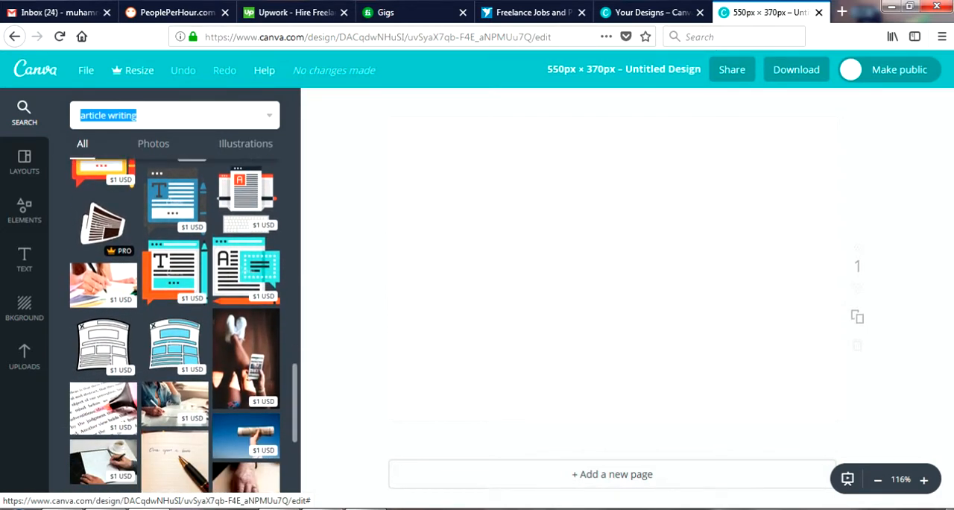
{"action": "scroll", "coordinate": [183, 325], "scroll_direction": "down", "scroll_amount": 2}
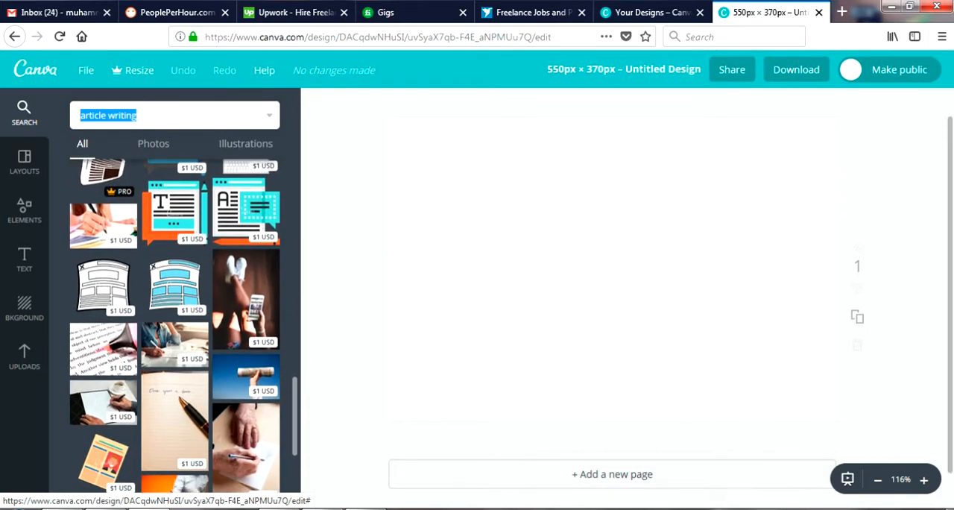
{"action": "scroll", "coordinate": [174, 326], "scroll_direction": "down", "scroll_amount": 2}
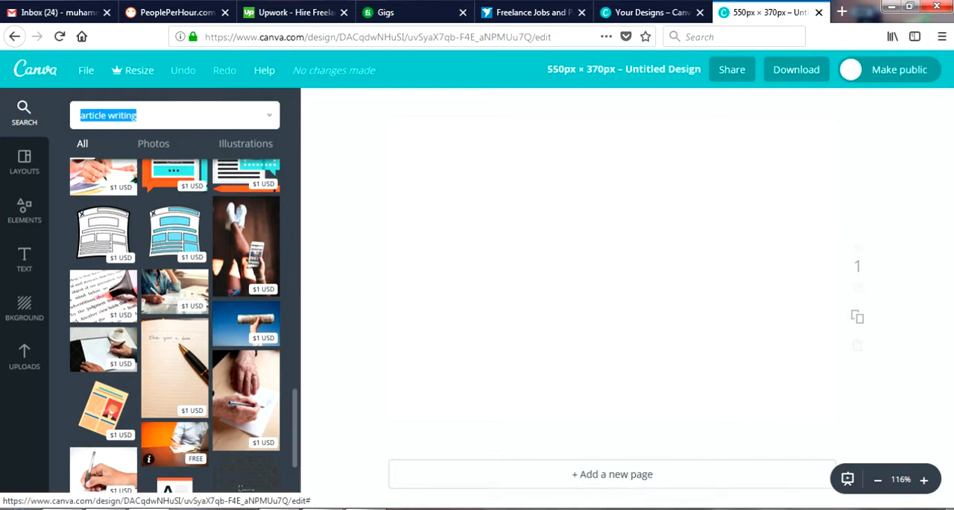
{"action": "left_click", "coordinate": [175, 444]}
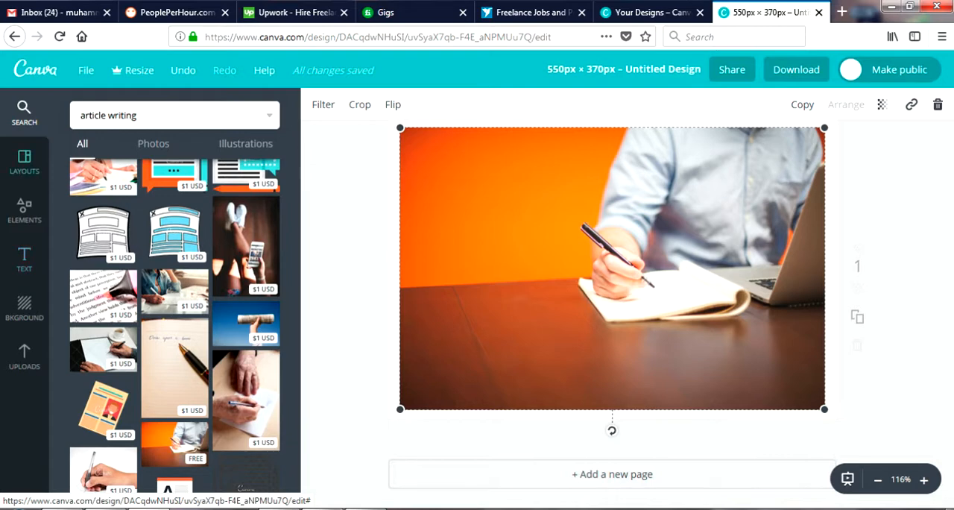
Add a heading over the photo with the text "500 words original article"
{"action": "left_click", "coordinate": [24, 211]}
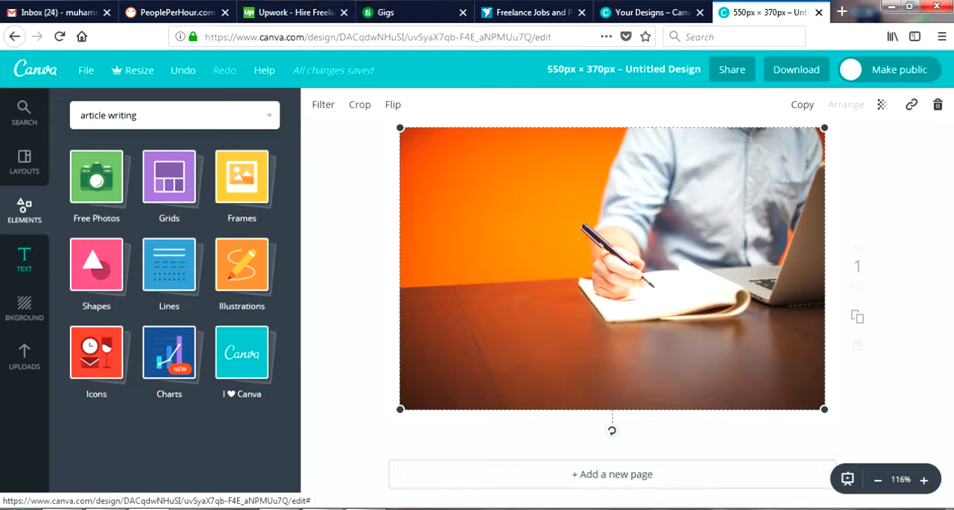
{"action": "left_click", "coordinate": [24, 258]}
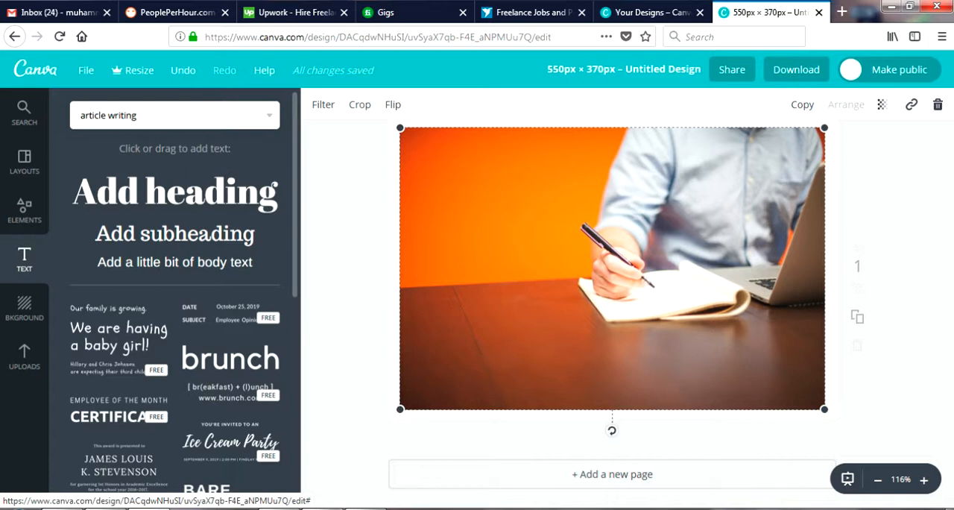
{"action": "left_click", "coordinate": [175, 192]}
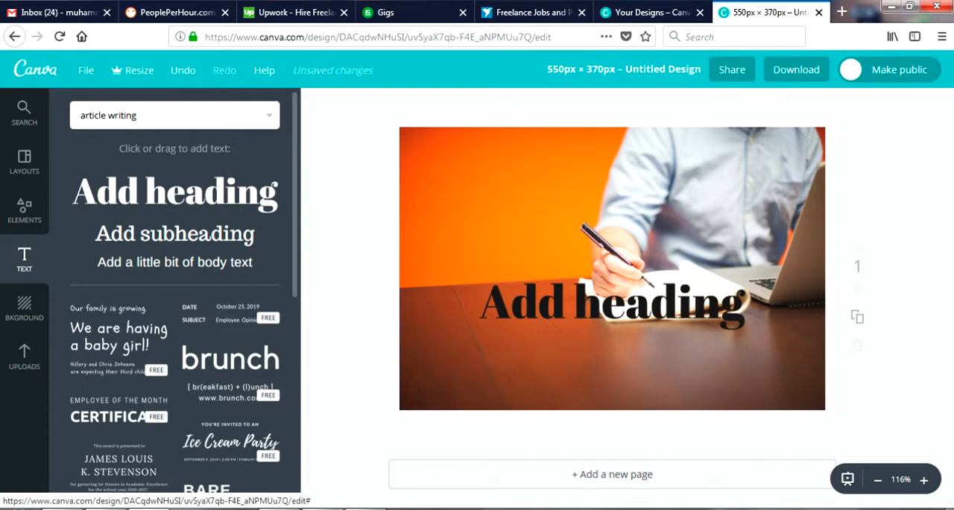
{"action": "left_click", "coordinate": [539, 302]}
{"action": "key", "text": "ctrl+a"}
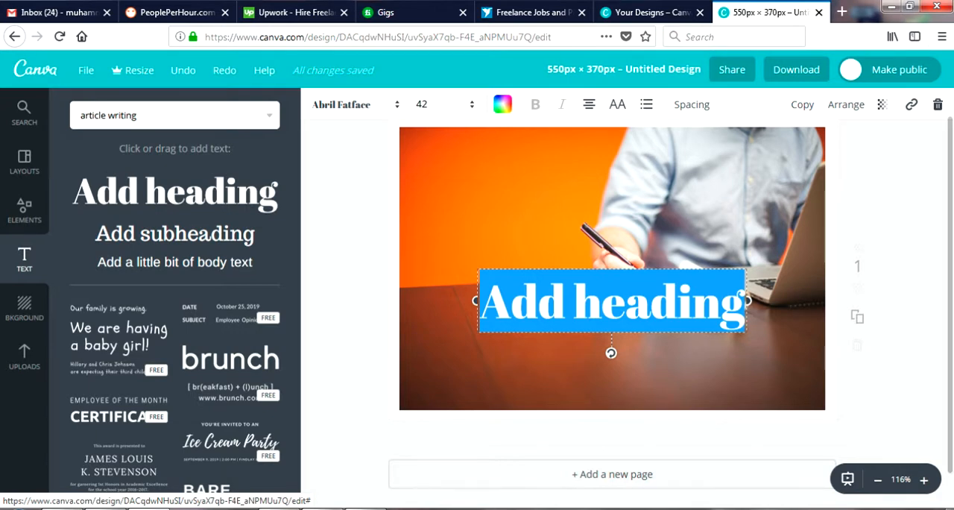
{"action": "type", "text": "500 w"}
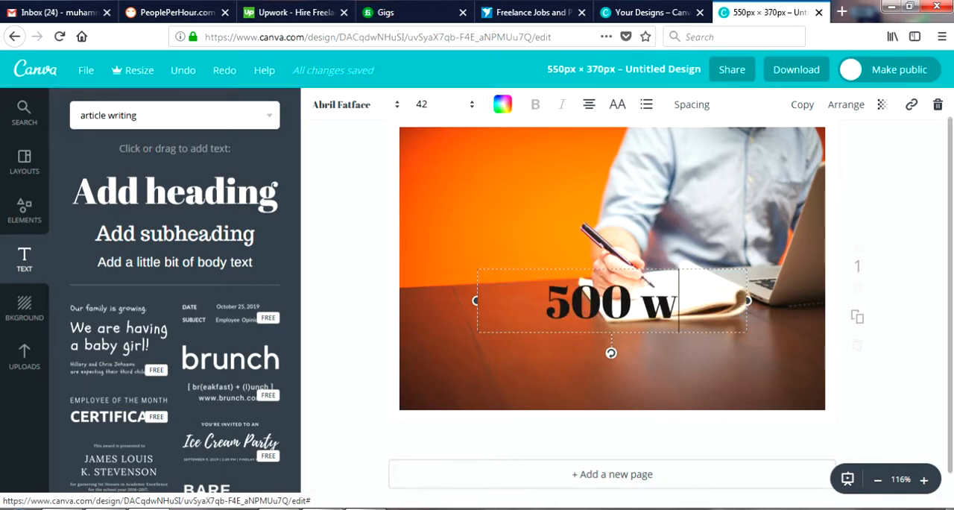
{"action": "type", "text": "ords o"}
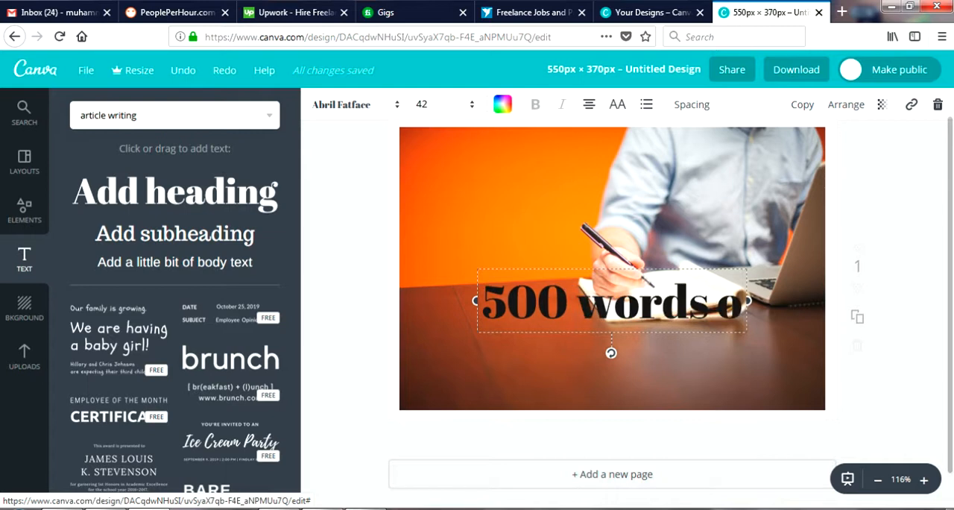
{"action": "type", "text": "riginal"}
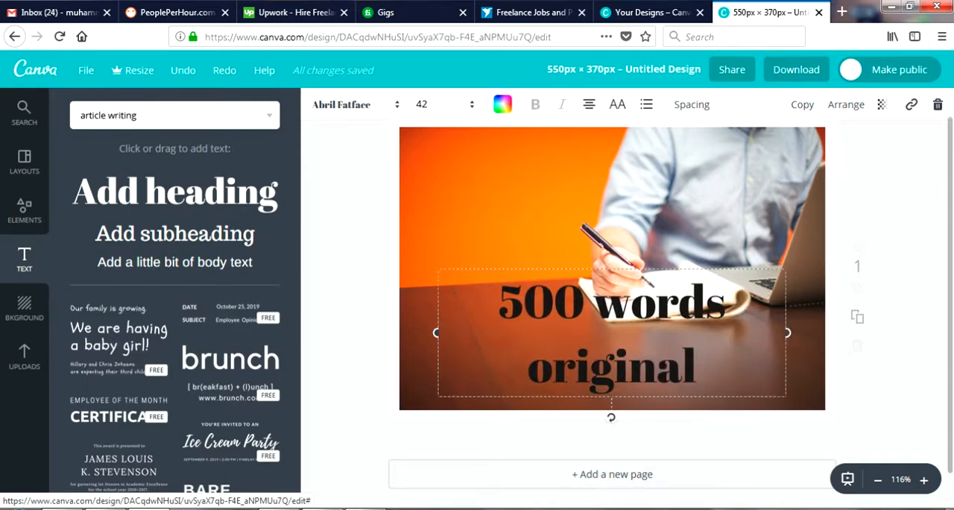
{"action": "type", "text": " article"}
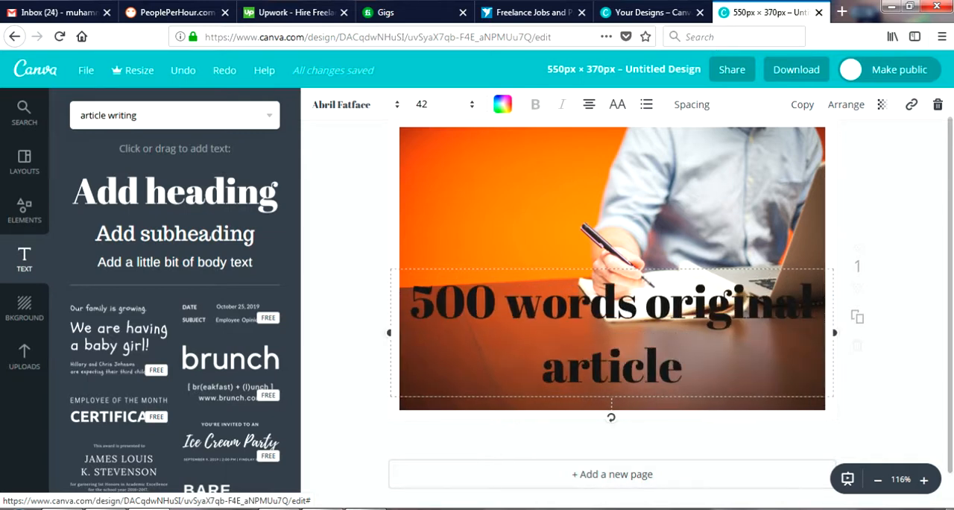
Set the heading's font size to 28 and move it down onto the desk area below the notebook
{"action": "key", "text": "ctrl+a"}
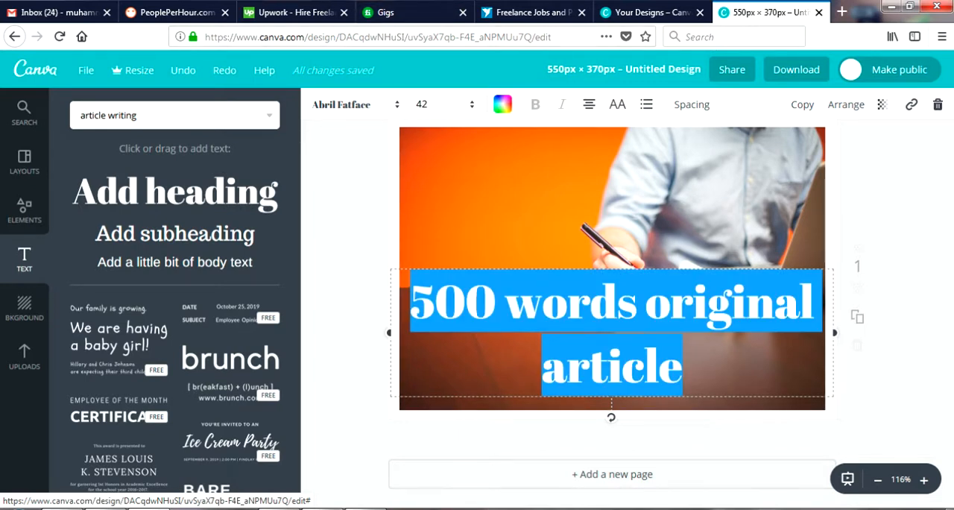
{"action": "left_click", "coordinate": [446, 104]}
{"action": "left_click", "coordinate": [424, 235]}
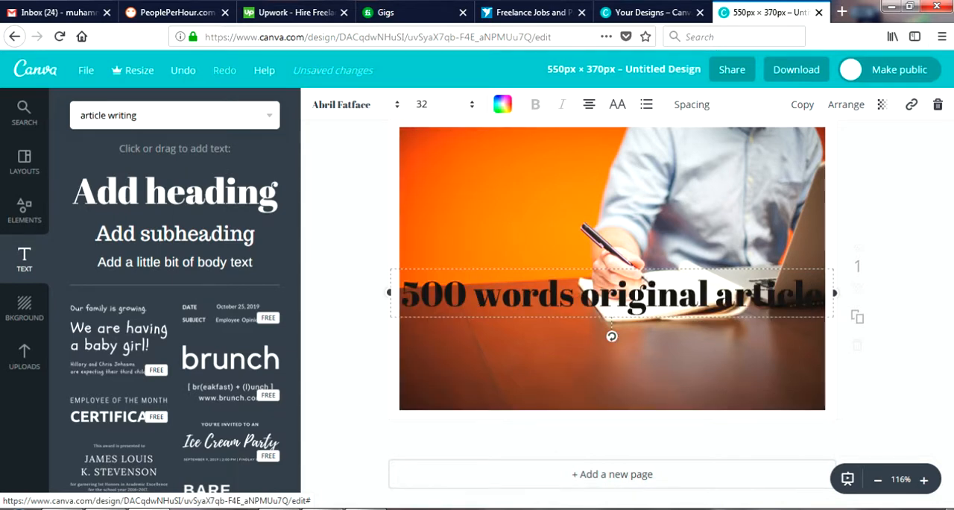
{"action": "left_click", "coordinate": [445, 104]}
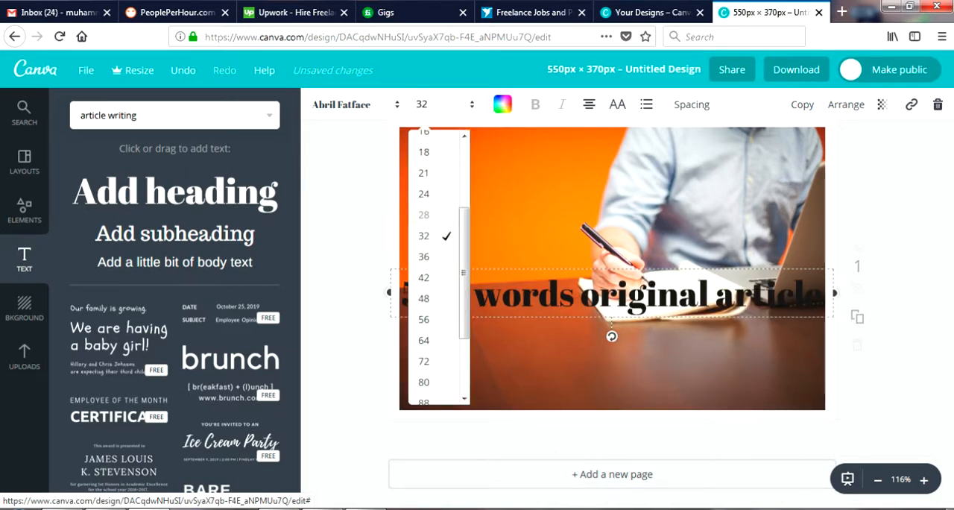
{"action": "left_click", "coordinate": [422, 215]}
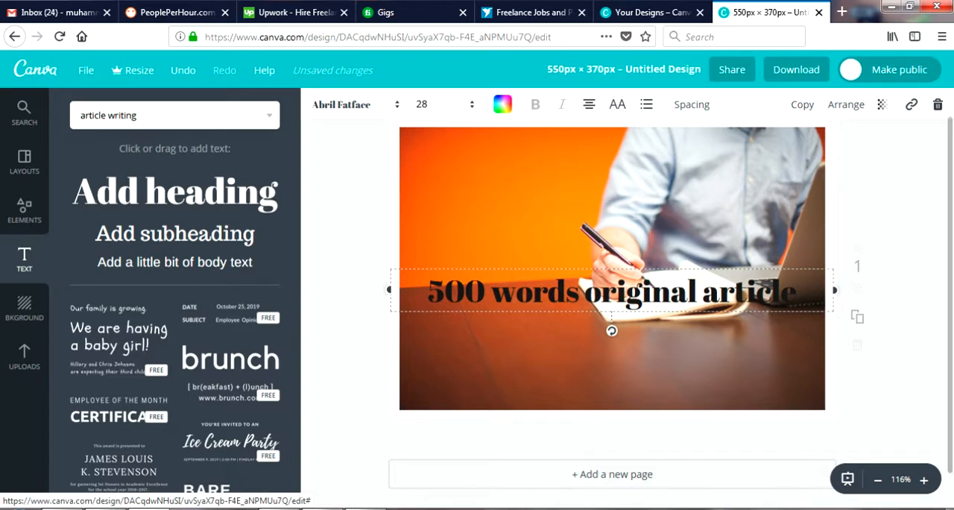
{"action": "key", "text": "Escape"}
{"action": "key", "text": "ctrl+z"}
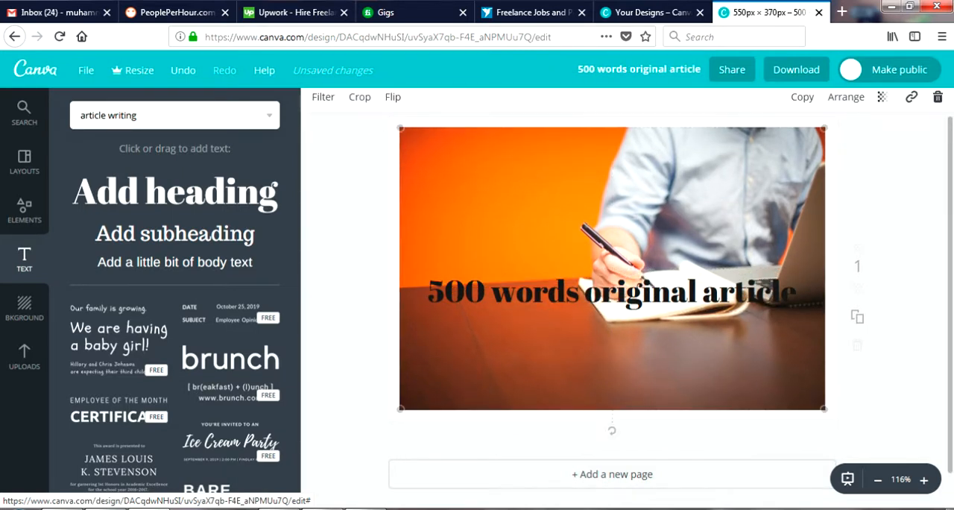
{"action": "left_click_drag", "start_coordinate": [611, 292], "coordinate": [611, 342]}
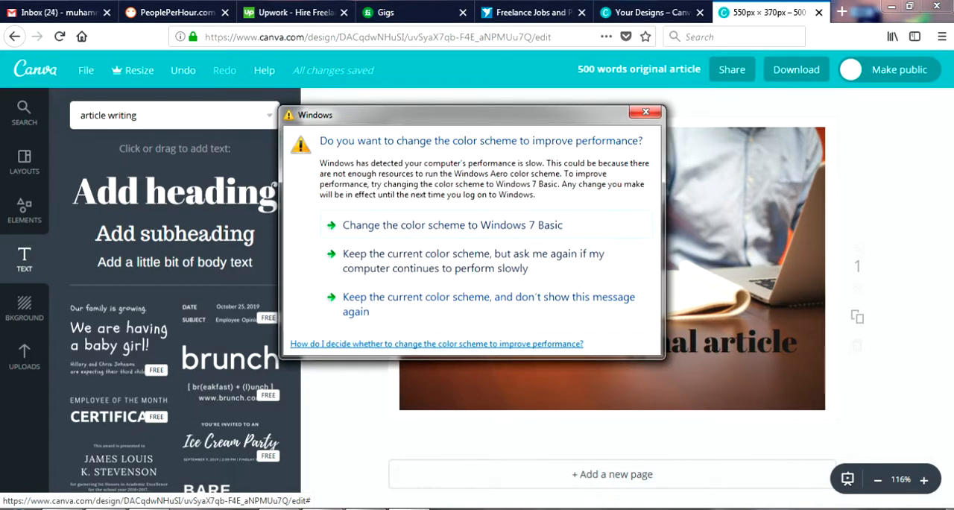
Dismiss the Windows color scheme prompt and download the finished design as a PNG
{"action": "left_click", "coordinate": [645, 112]}
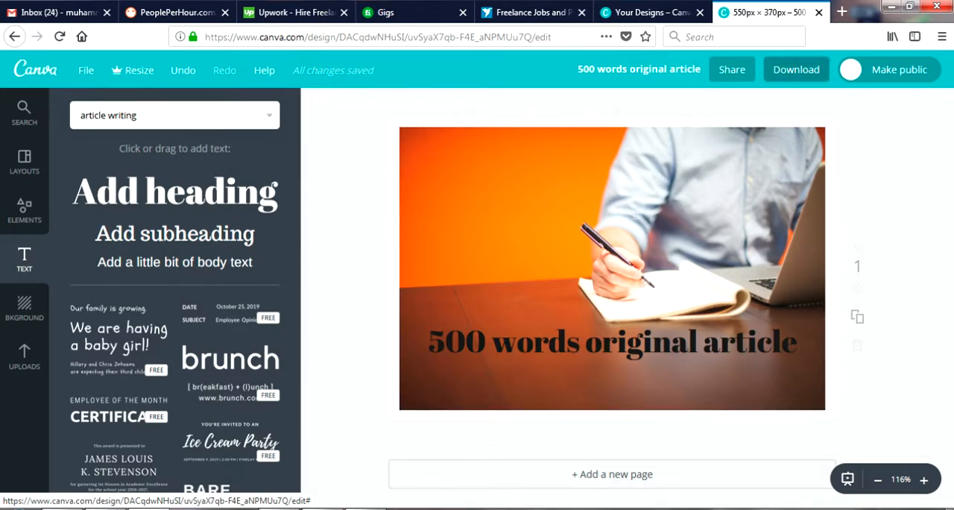
{"action": "left_click", "coordinate": [796, 70]}
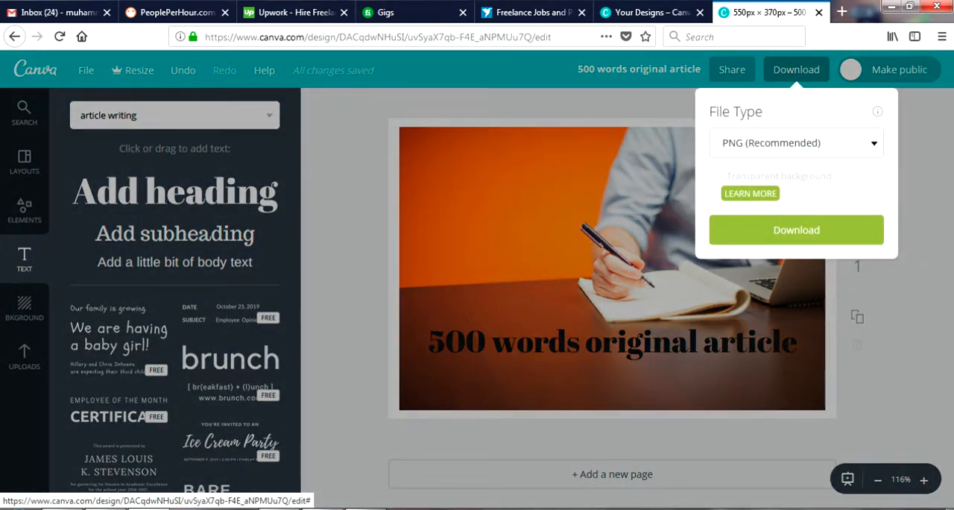
{"action": "left_click", "coordinate": [796, 230]}
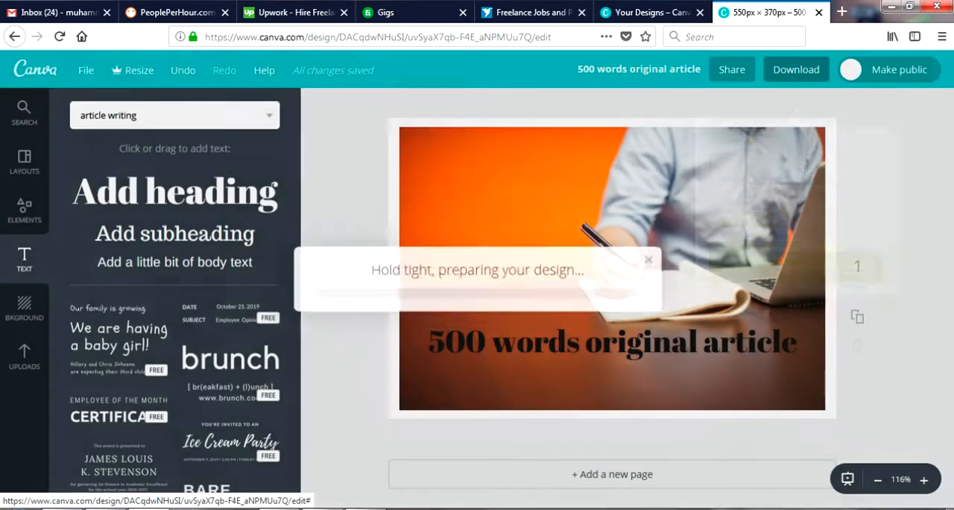